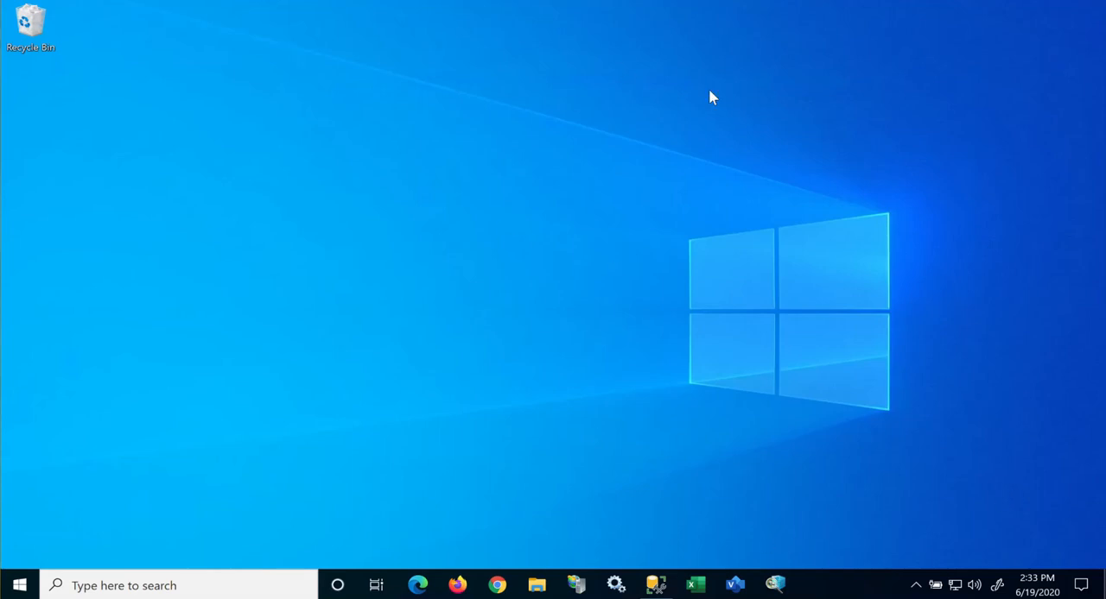
# Step: Open the SiteAudit Control Panel, accept the authorized-use warning and submit the account e-mail for sign-in
pyautogui.click(777, 585)
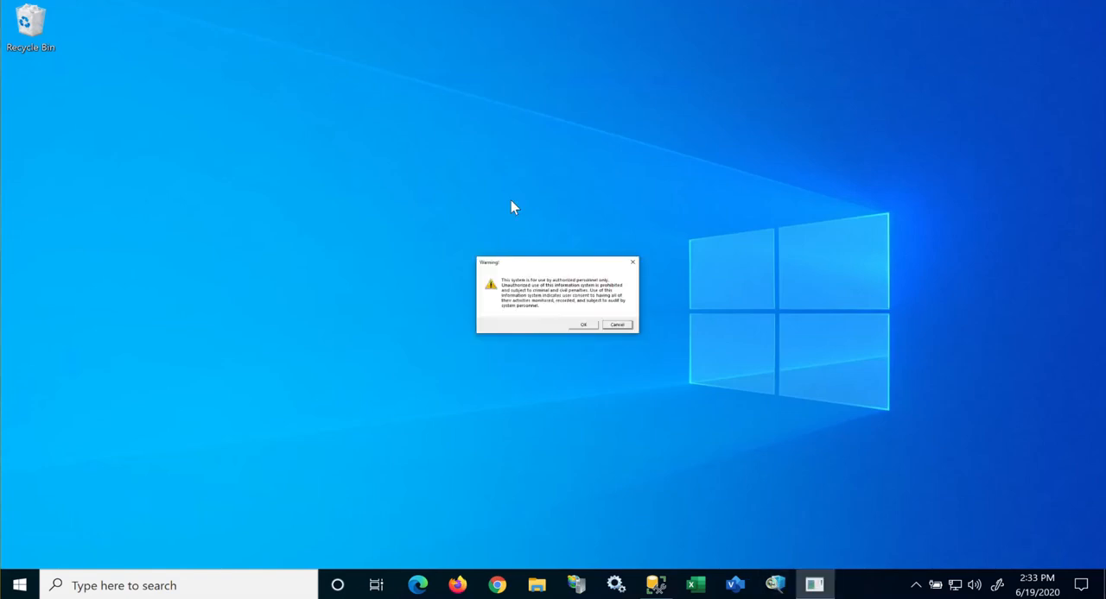
pyautogui.click(581, 324)
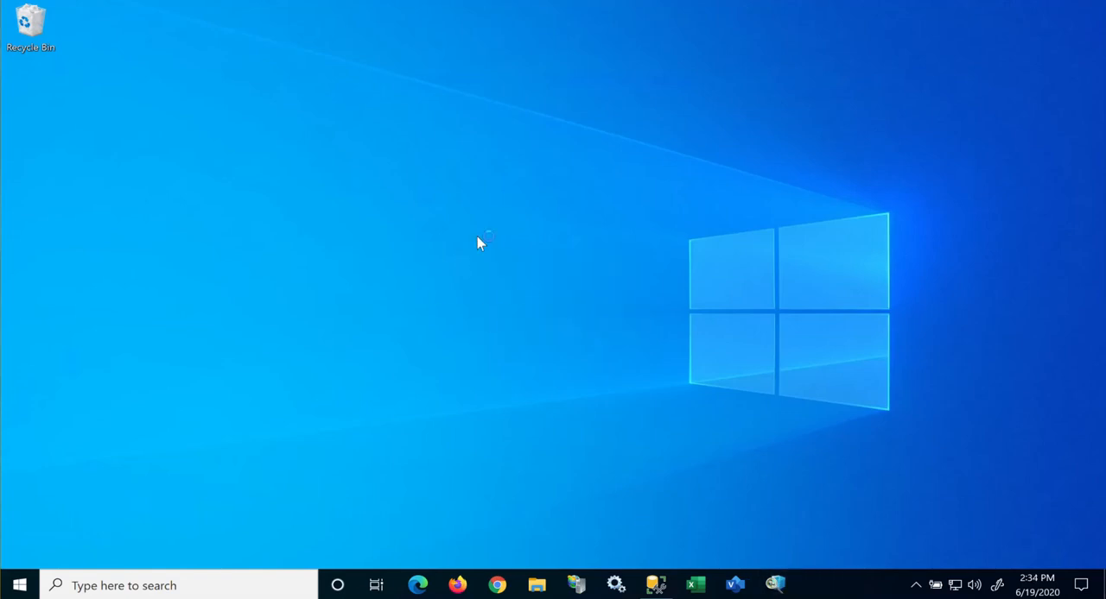
pyautogui.click(480, 197)
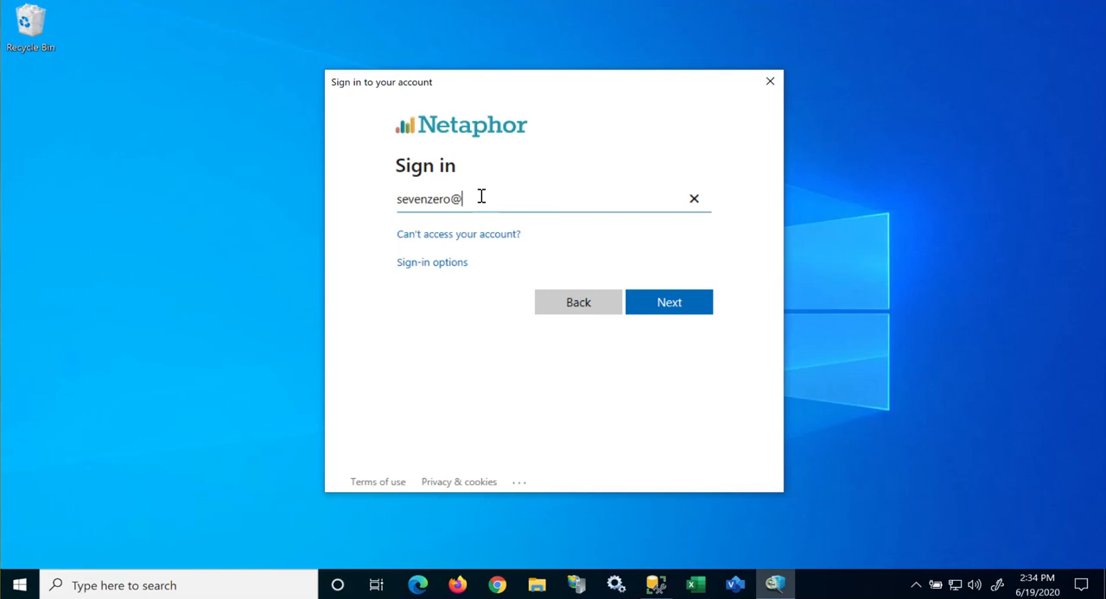
pyautogui.press('Return')
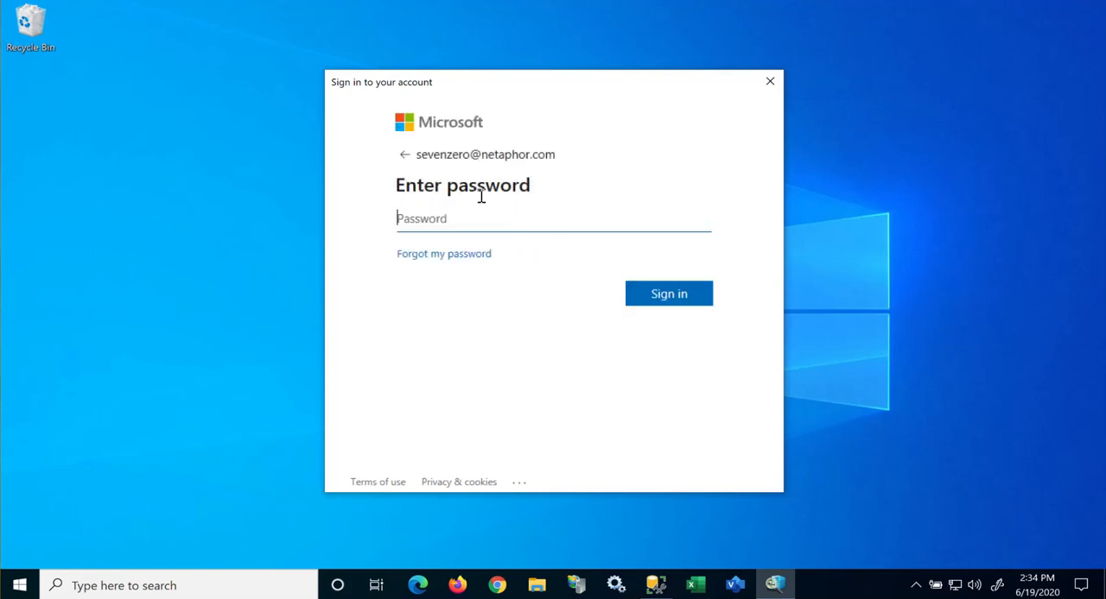
# Step: Enter the account password and sign in to the SiteAudit Control Panel
pyautogui.write('••••••••')
pyautogui.press('Return')
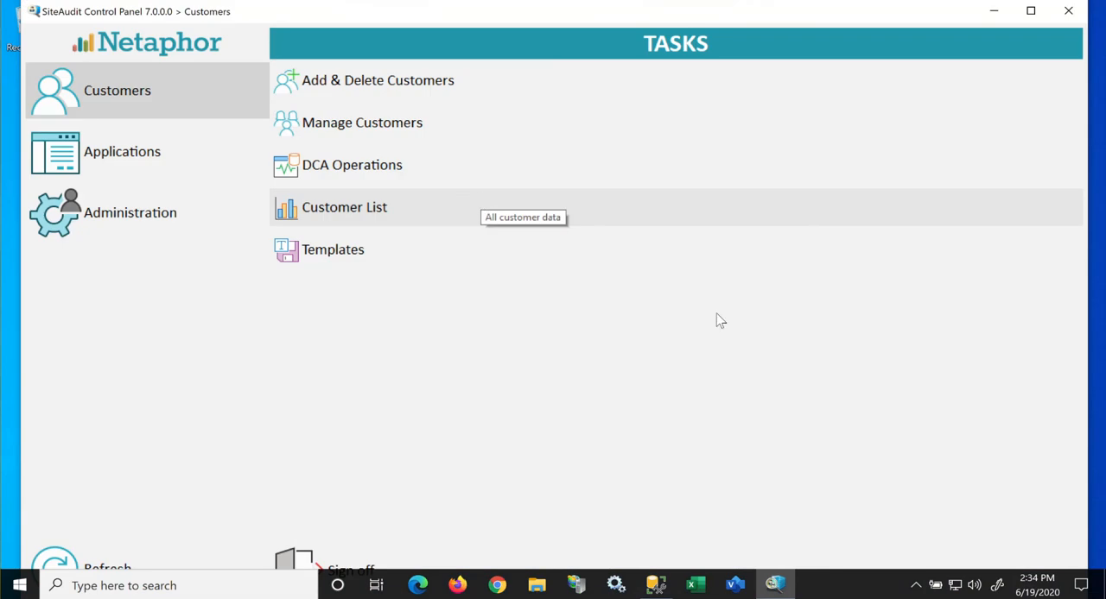
# Step: Open the DCF Editor from the administration tasks and add customers Ken Test1 and Global Elite to the selected list
pyautogui.click(102, 221)
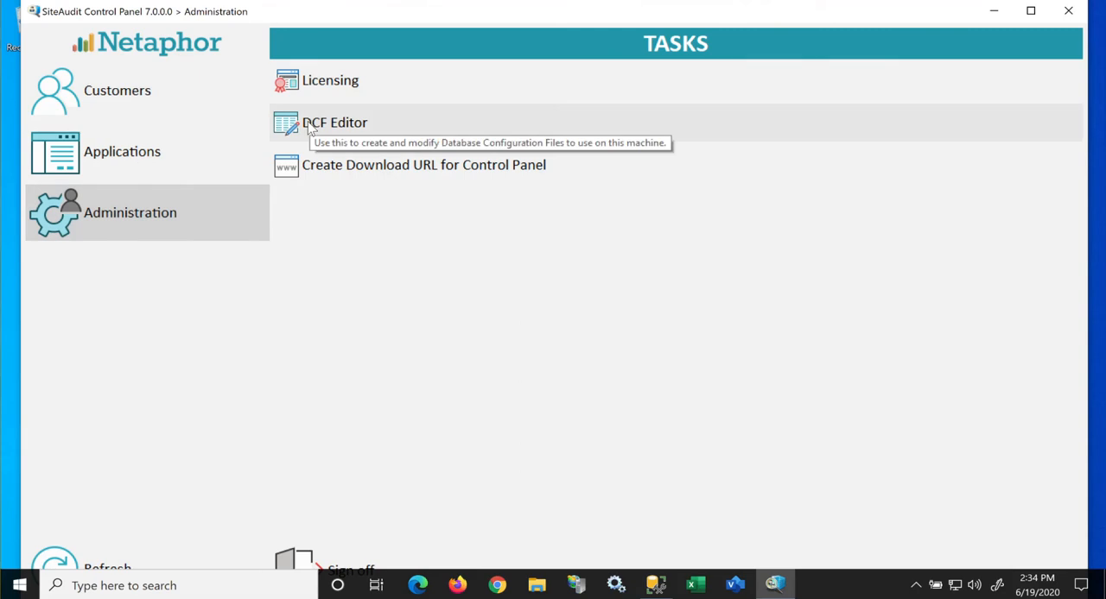
pyautogui.click(333, 124)
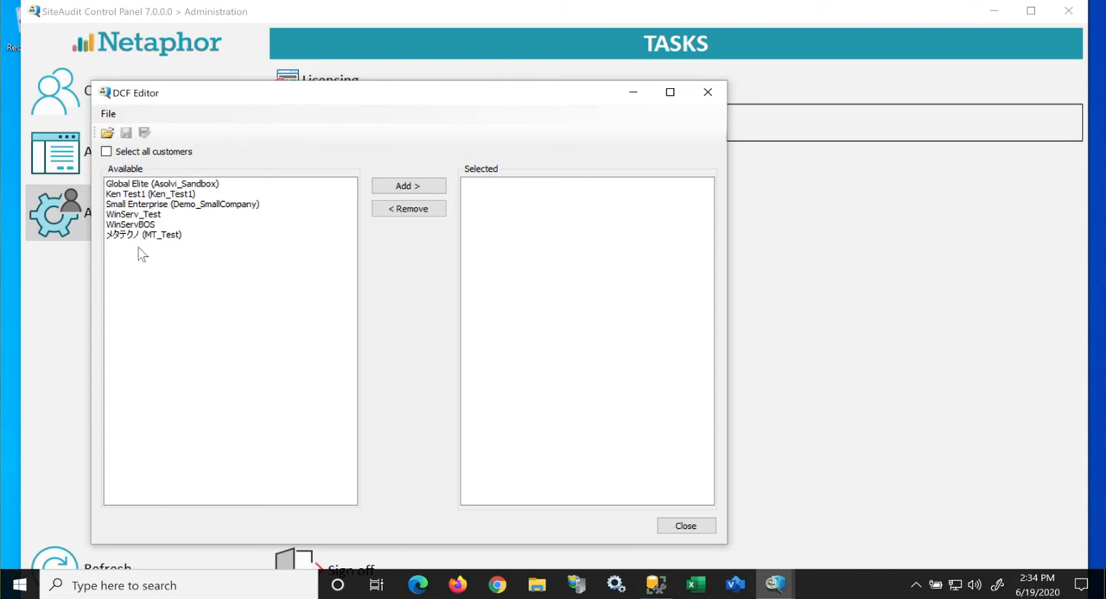
pyautogui.moveTo(371, 104); pyautogui.dragTo(497, 108)
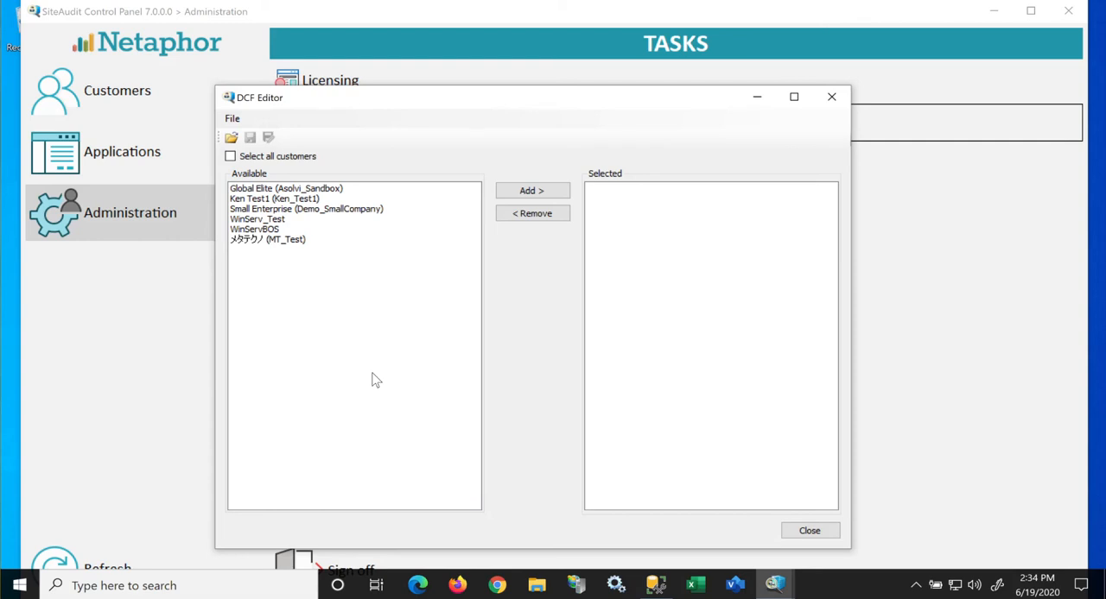
pyautogui.click(256, 200)
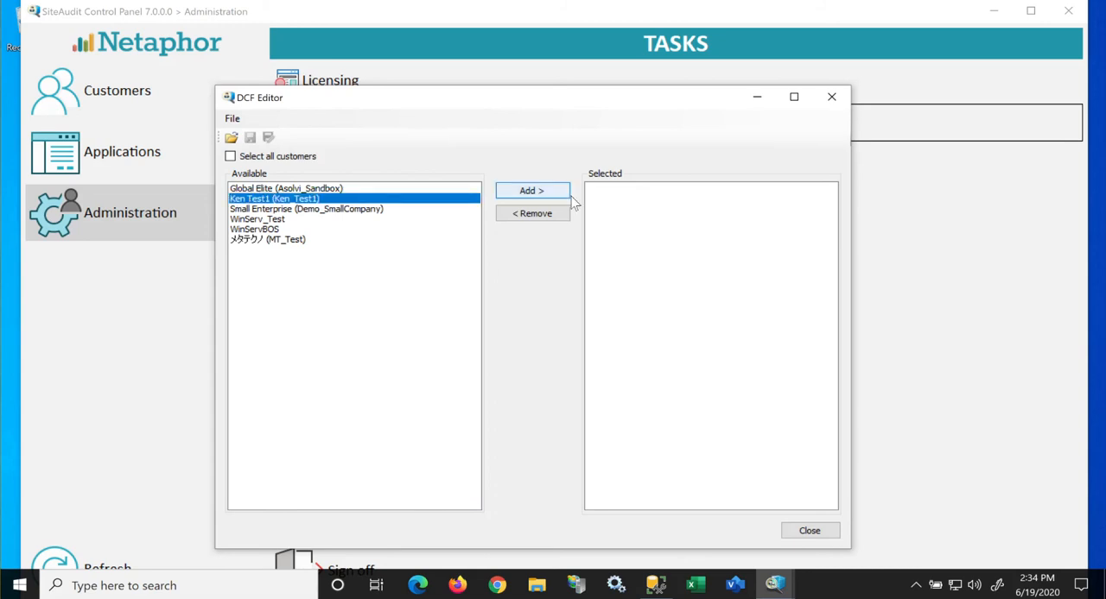
pyautogui.click(544, 192)
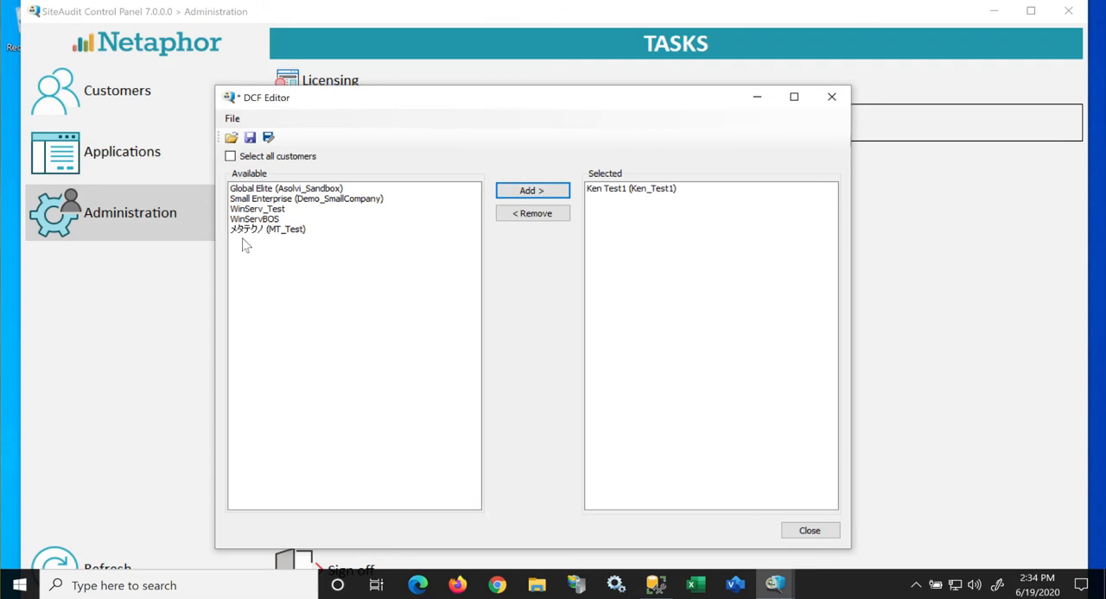
pyautogui.click(259, 189)
pyautogui.click(532, 191)
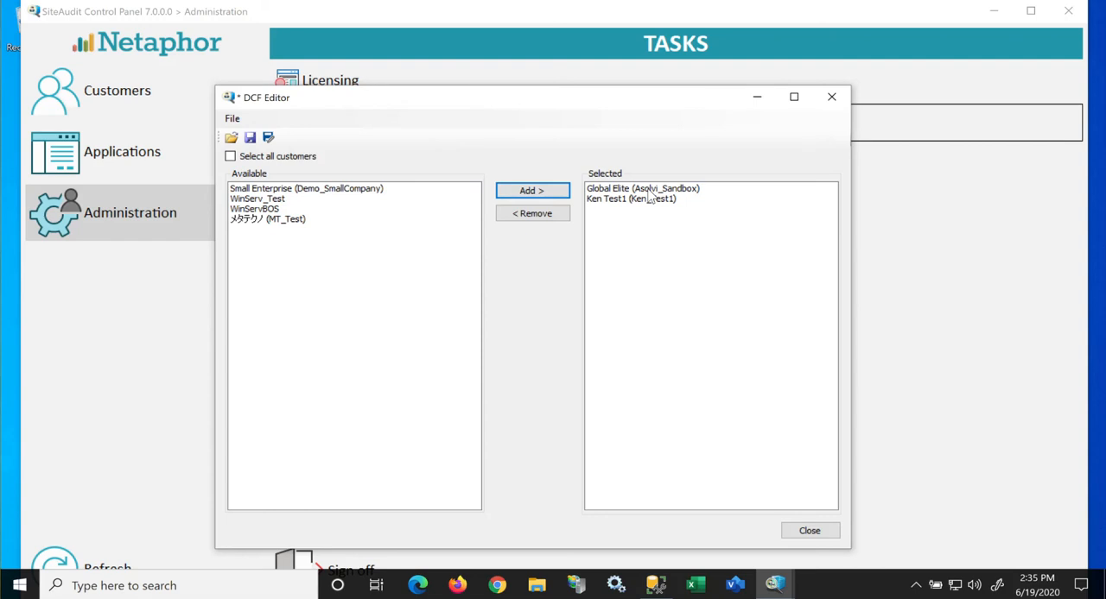
# Step: Save the database configuration file to the Desktop as 2customers and close the DCF Editor
pyautogui.click(250, 139)
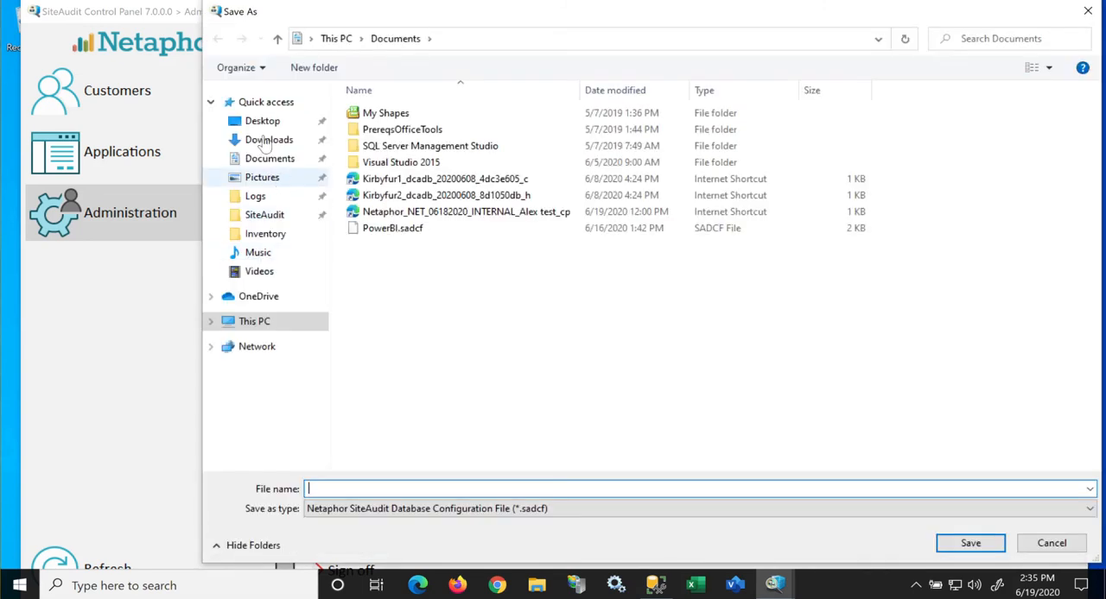
pyautogui.click(262, 121)
pyautogui.click(348, 488)
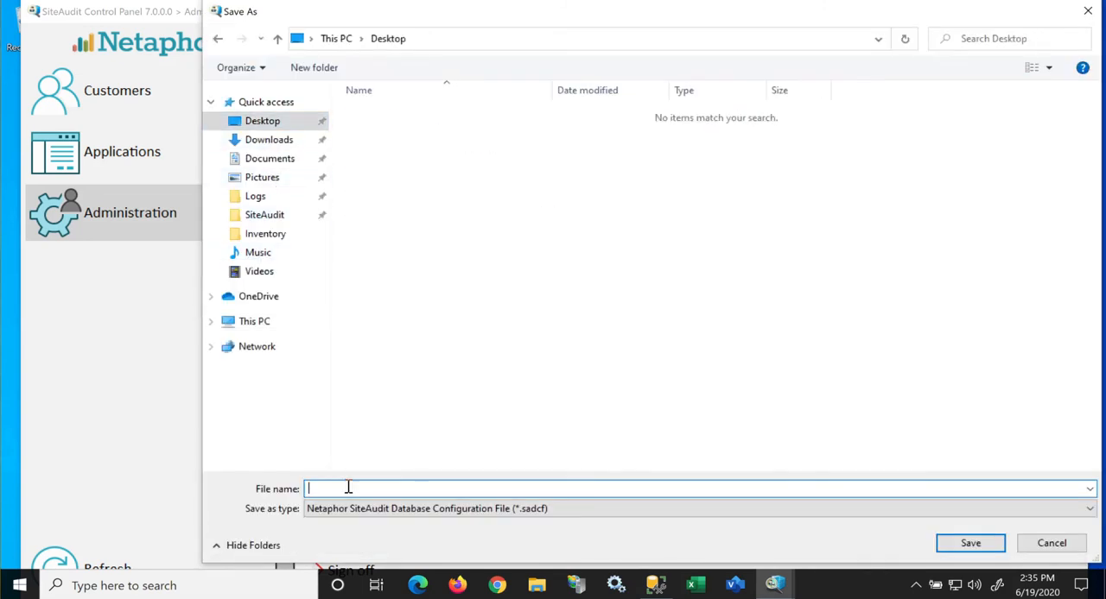
pyautogui.write('2customers')
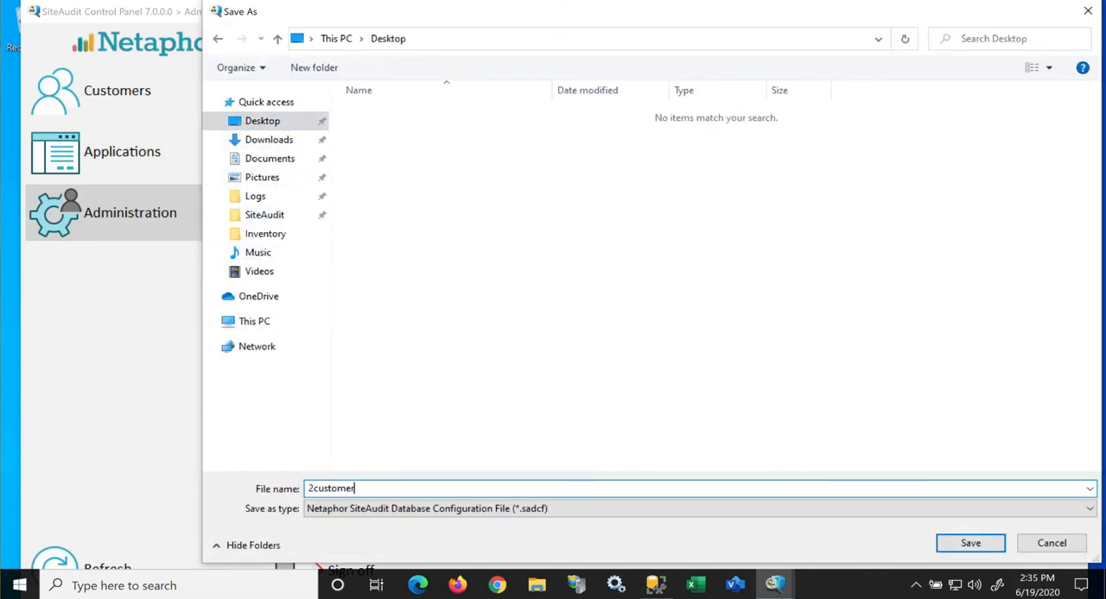
pyautogui.click(967, 543)
pyautogui.click(822, 532)
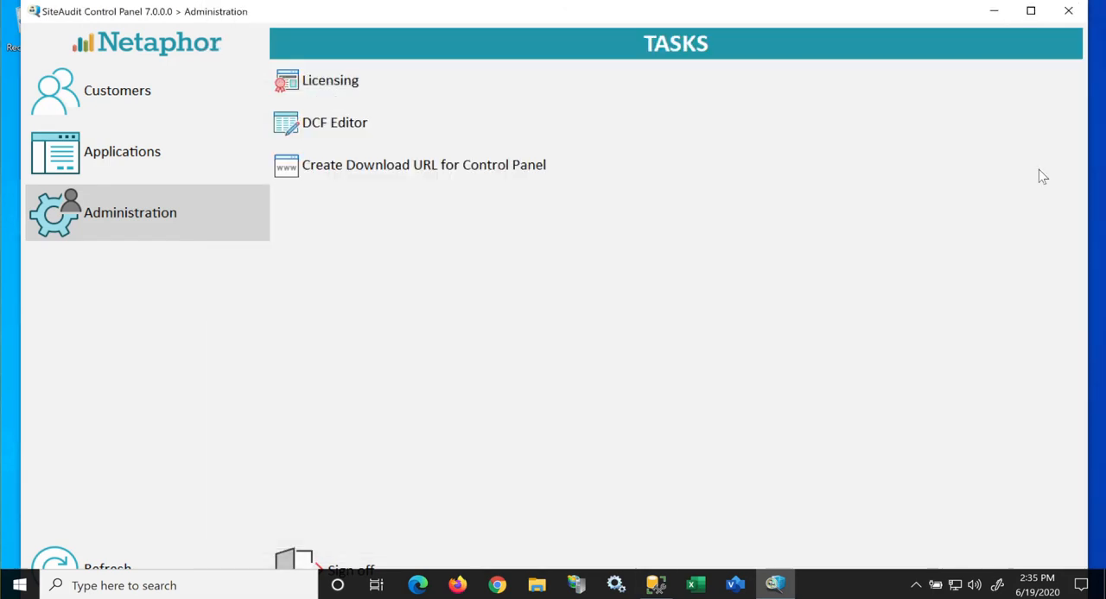
# Step: Minimize the Control Panel, switch to Excel with a new blank workbook and enlarge its window
pyautogui.click(995, 12)
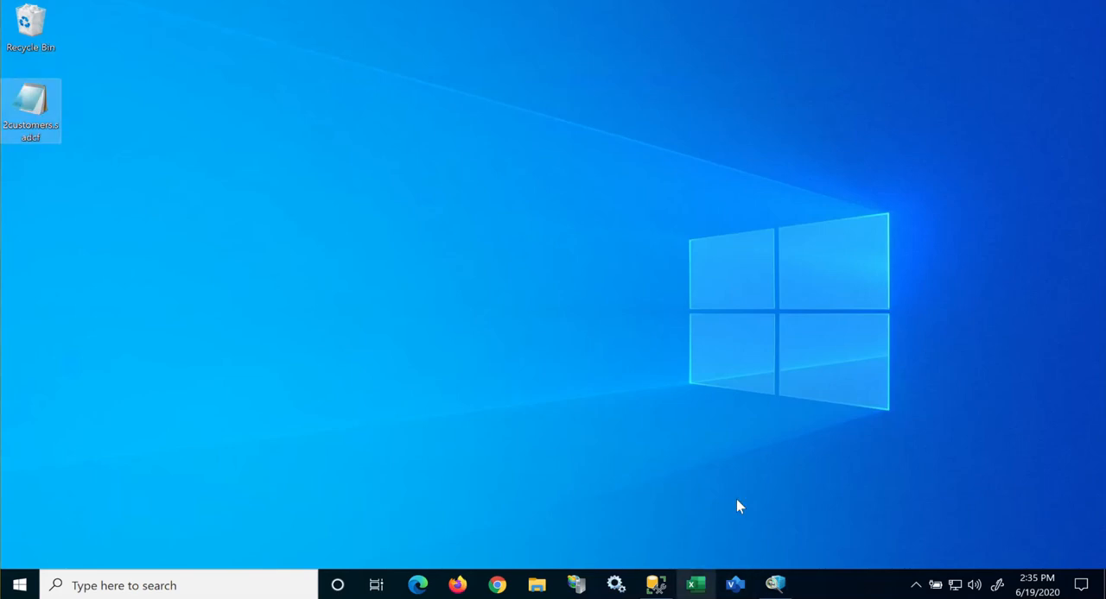
pyautogui.click(700, 583)
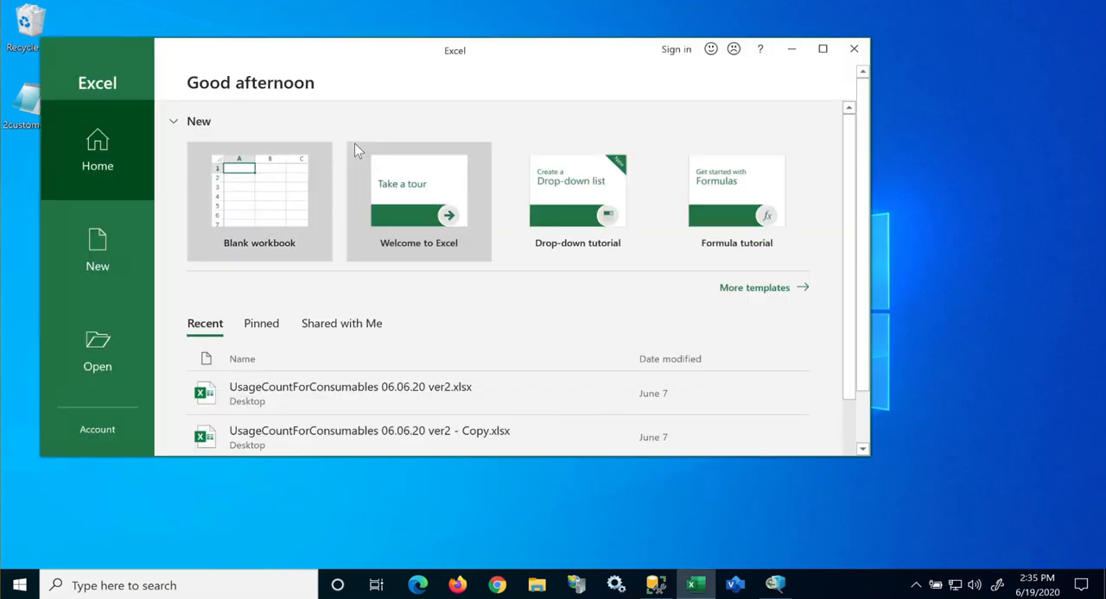
pyautogui.click(224, 175)
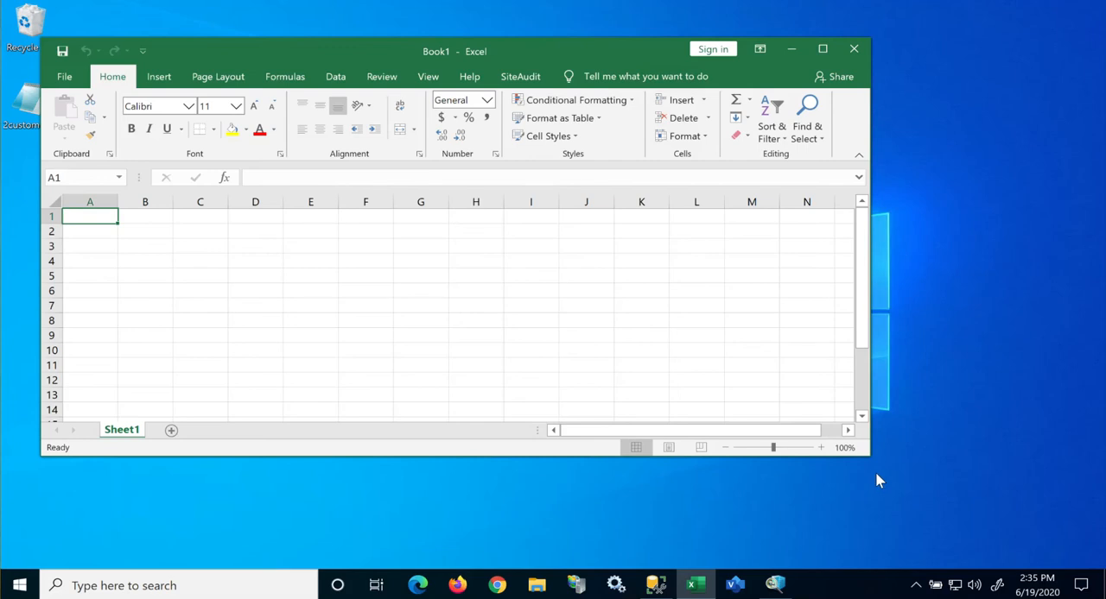
pyautogui.moveTo(869, 455); pyautogui.dragTo(1026, 531)
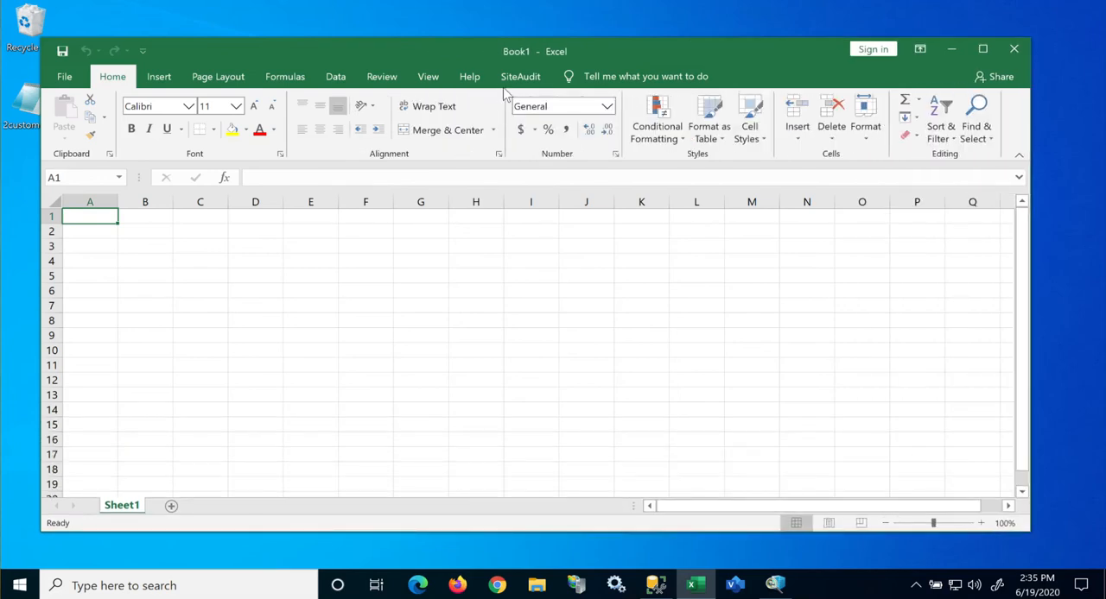
# Step: Connect the SiteAudit add-in with the DCF file 2customers.sadcf from the Desktop
pyautogui.click(515, 79)
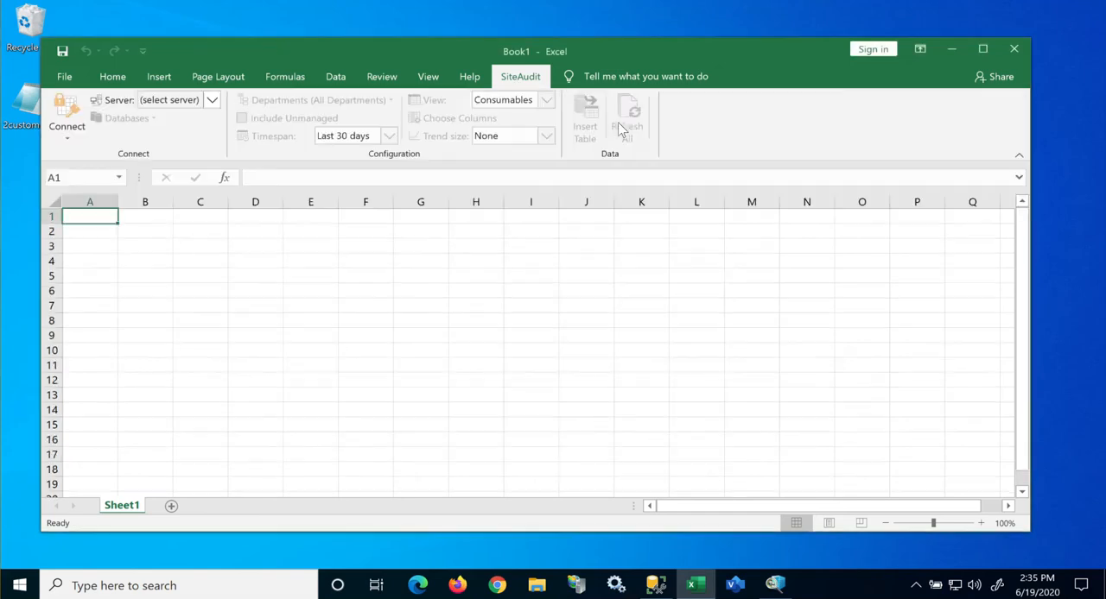
pyautogui.click(66, 142)
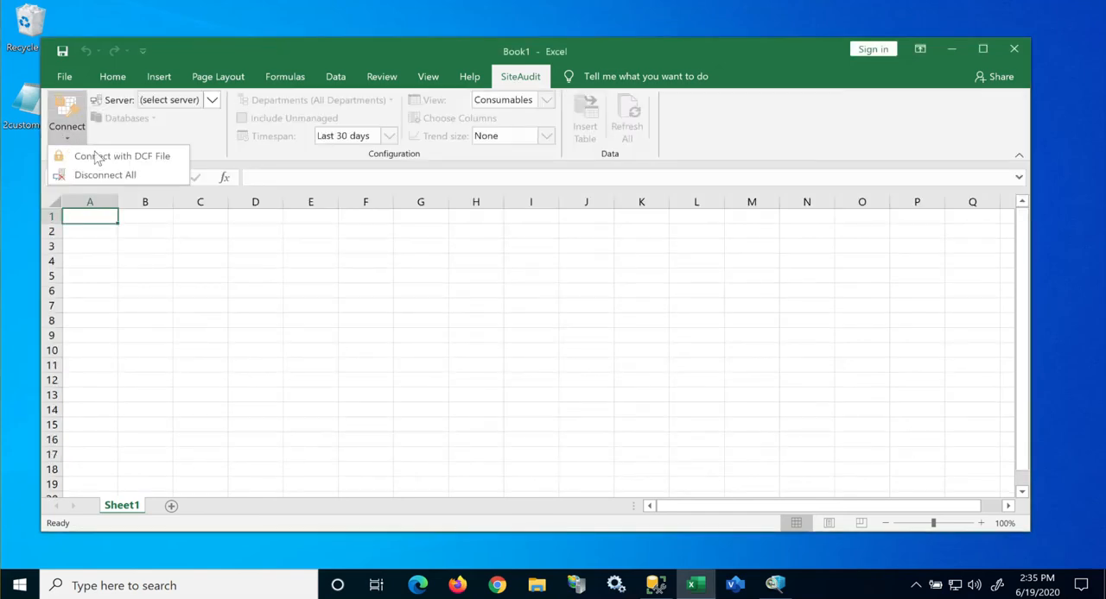
pyautogui.click(109, 159)
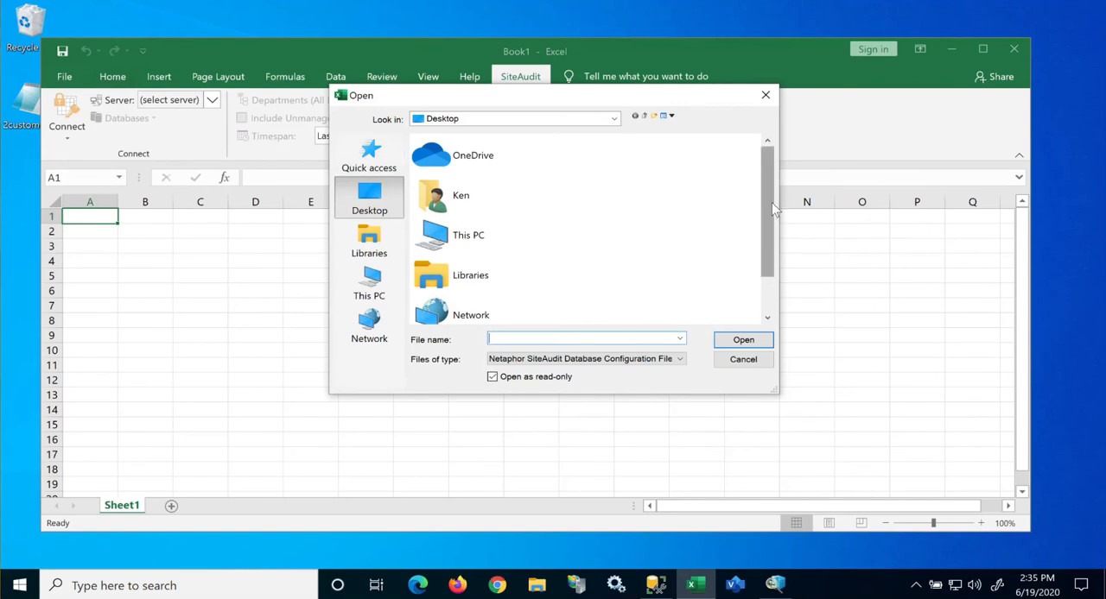
pyautogui.scroll(-1, 771, 202)
pyautogui.click(453, 298)
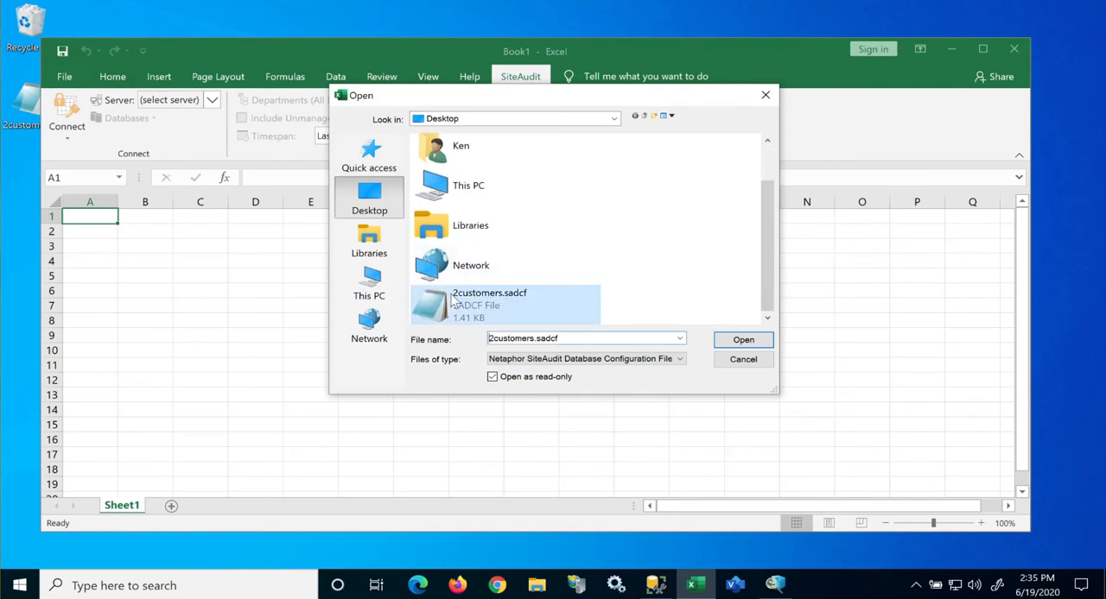
pyautogui.click(745, 339)
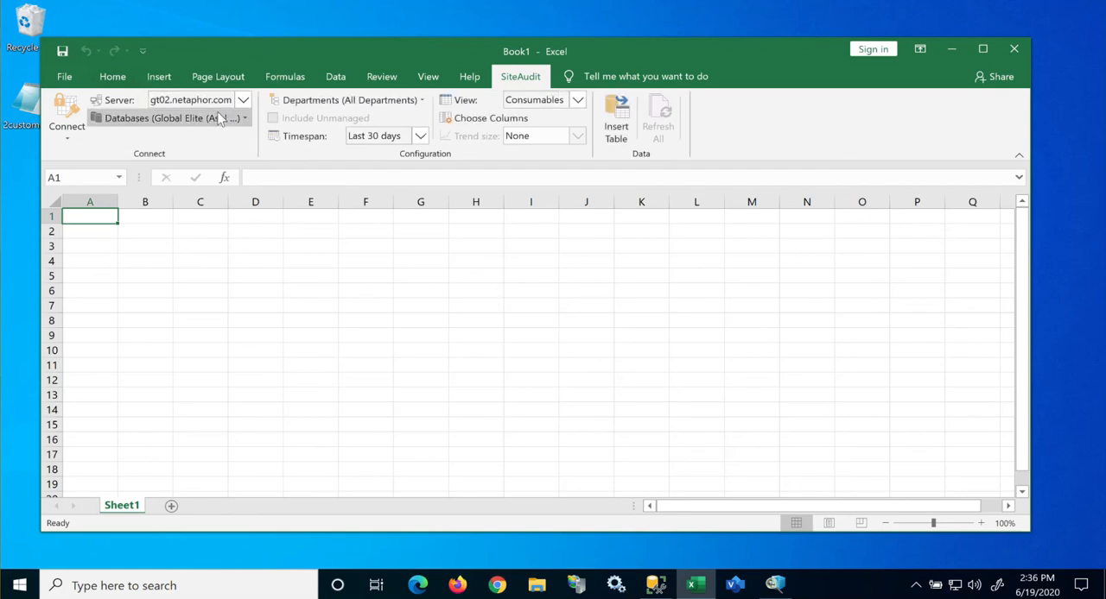
# Step: Try switching the database selection between Global Elite and Ken Test1, and cancel the change
pyautogui.click(245, 118)
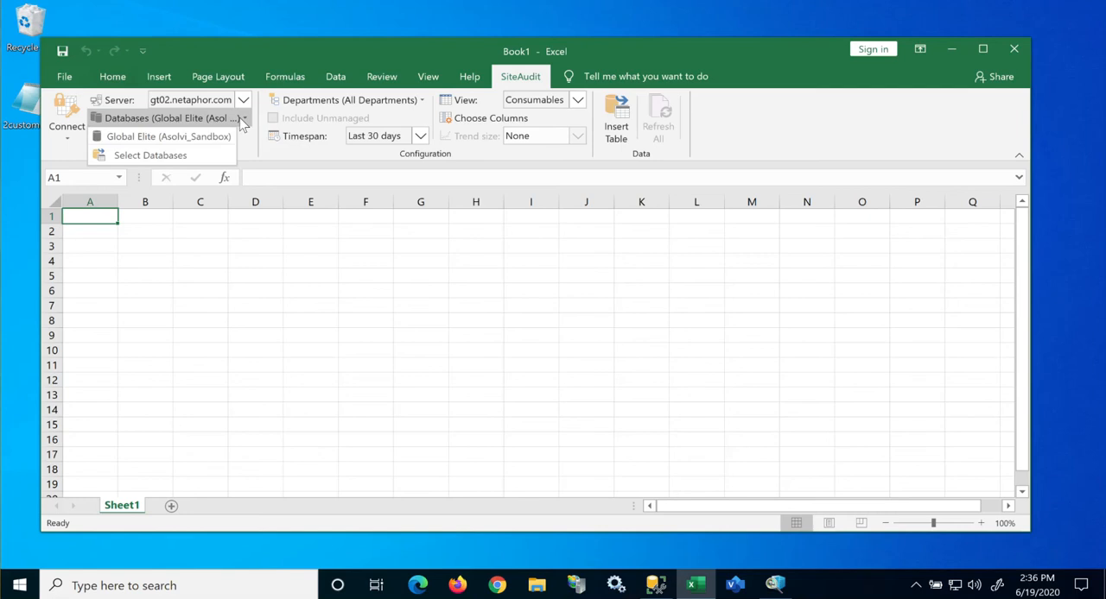
pyautogui.click(148, 153)
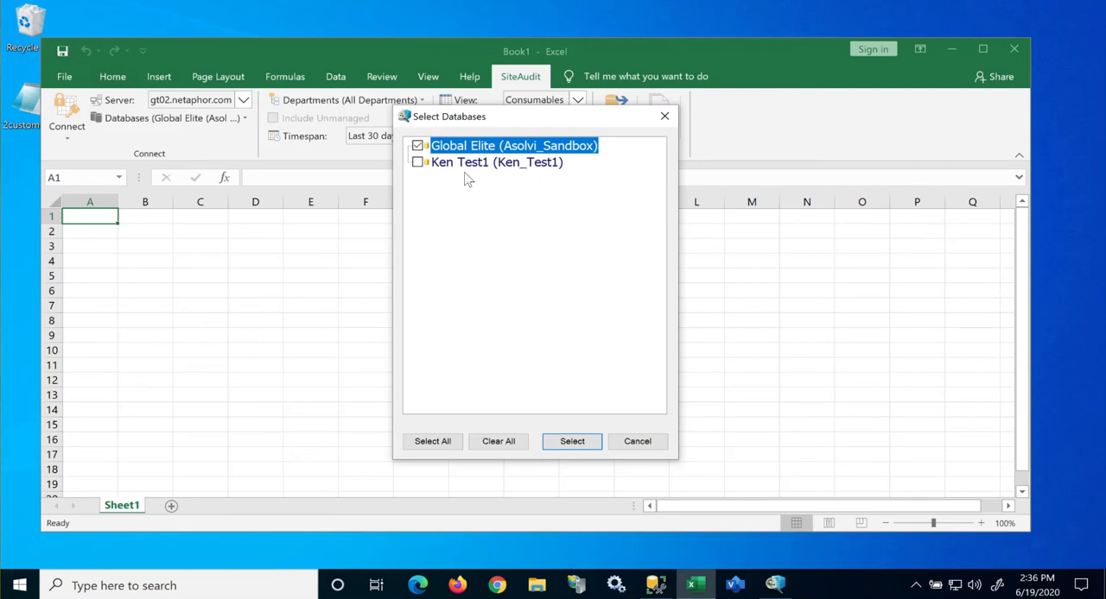
pyautogui.click(427, 165)
pyautogui.click(417, 162)
pyautogui.click(418, 146)
pyautogui.click(417, 146)
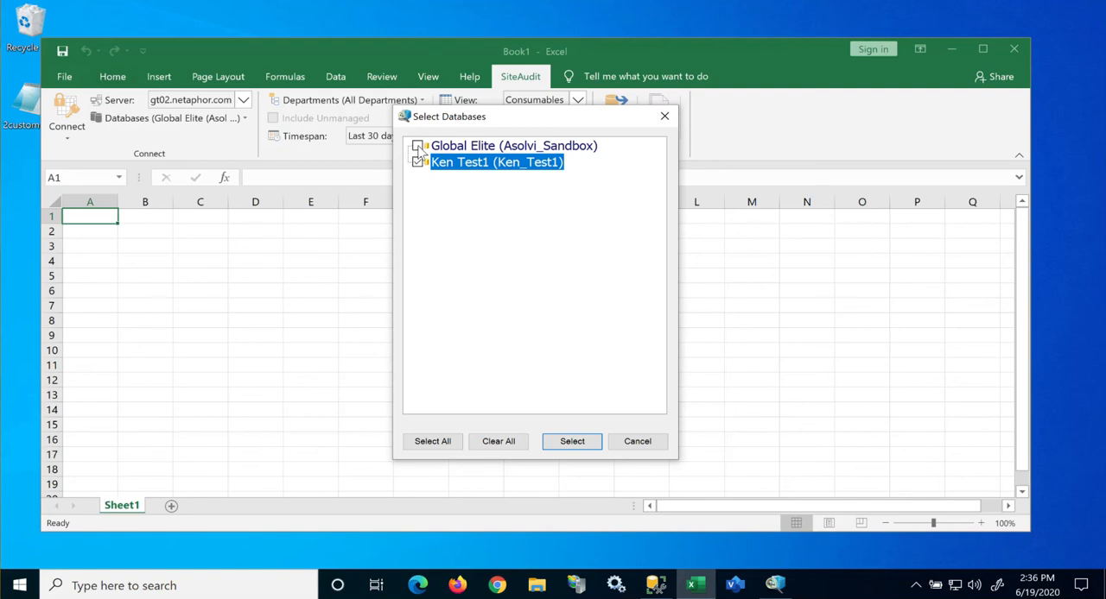
pyautogui.click(418, 163)
pyautogui.click(417, 163)
pyautogui.click(638, 442)
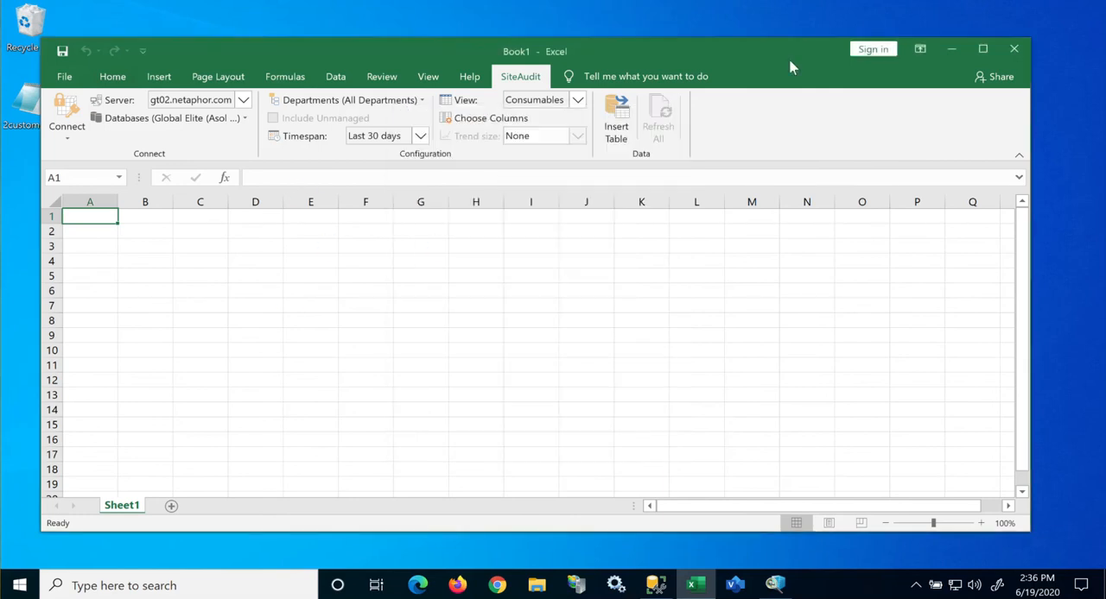
# Step: Switch back to the SiteAudit Control Panel and set a new DCF file to include all customers
pyautogui.click(950, 49)
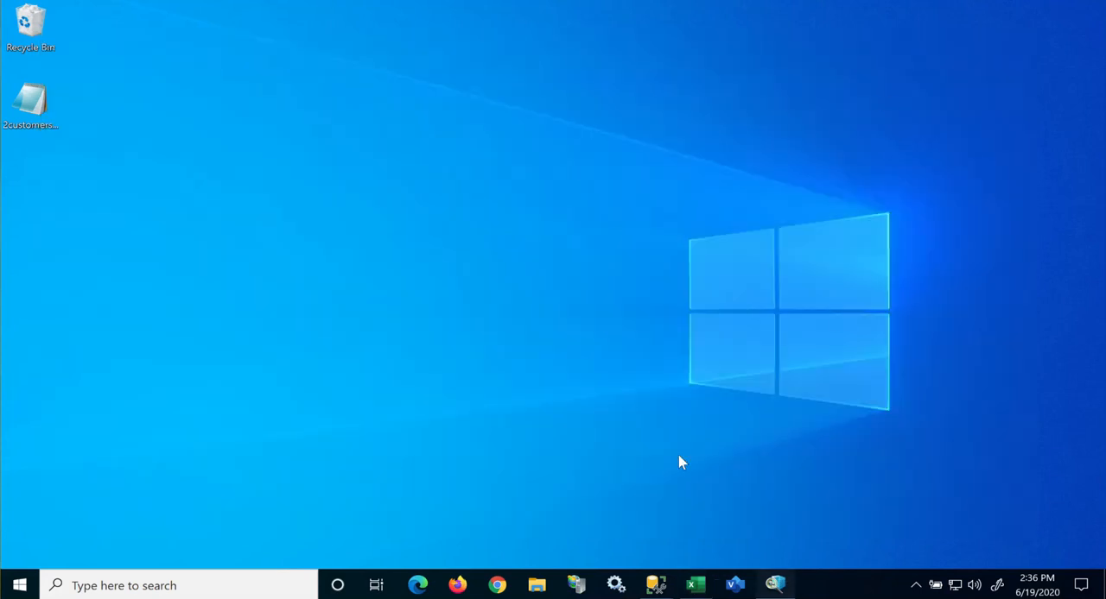
pyautogui.click(774, 585)
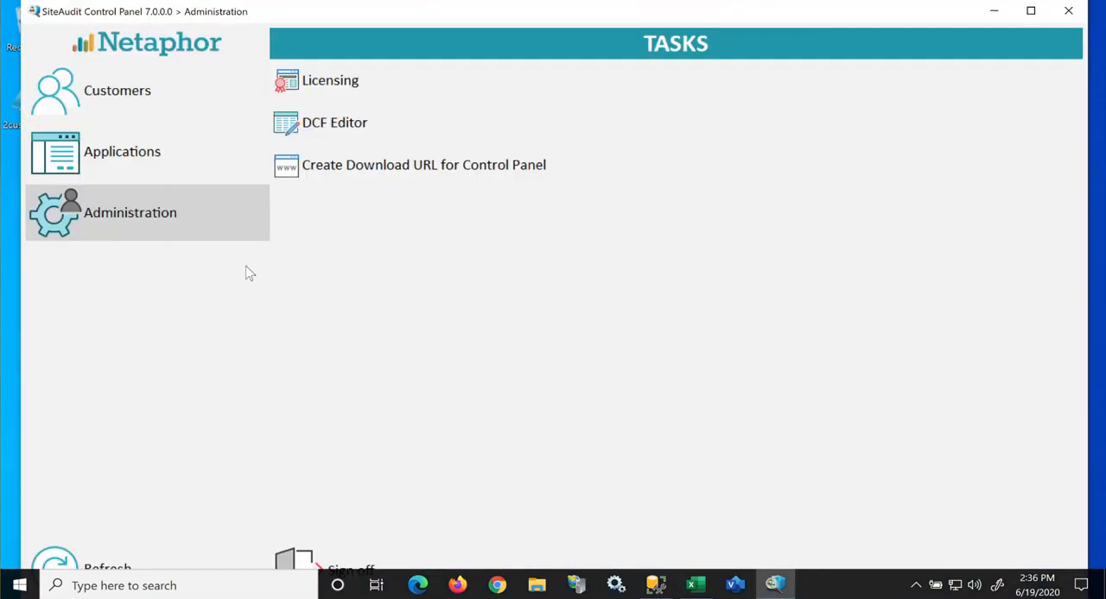
pyautogui.click(321, 137)
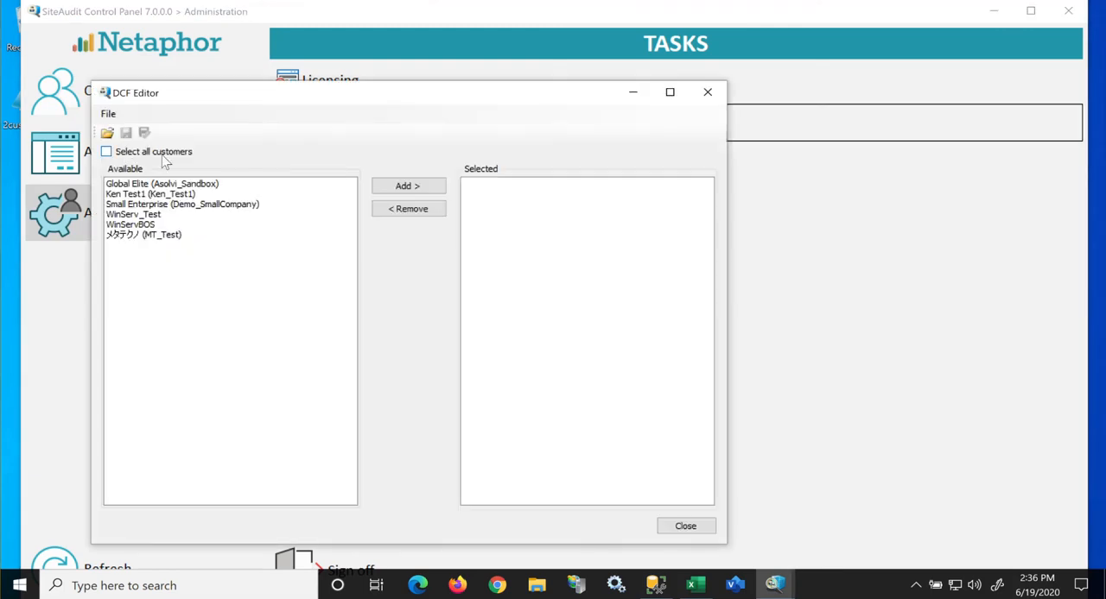
pyautogui.click(106, 152)
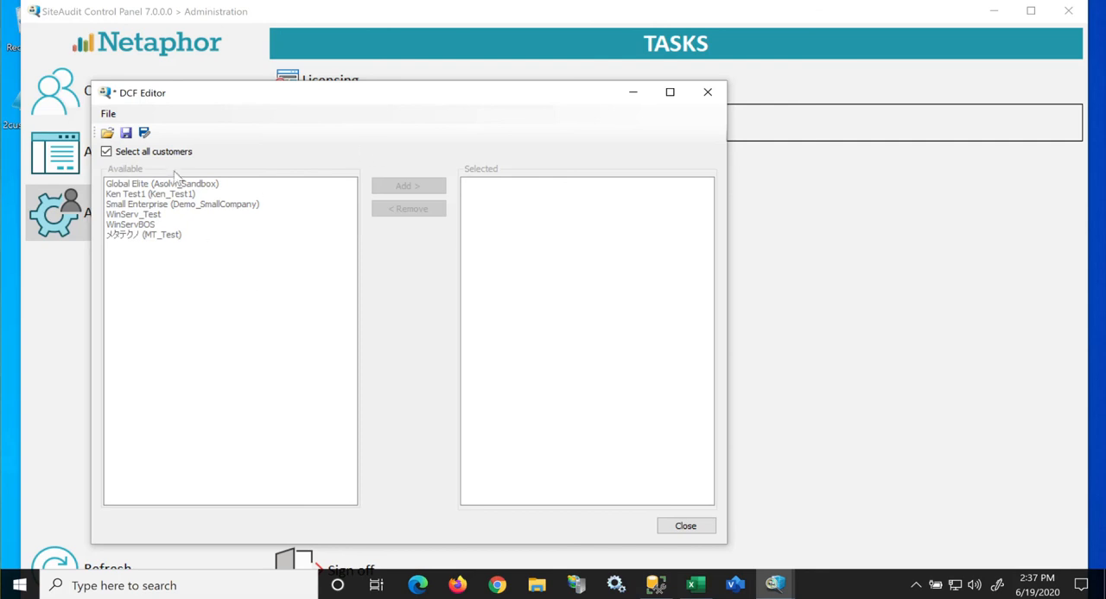
# Step: Try picking WinServ_Test, Ken Test1 and MT_Test individually with the all-customers option off, and turn that option back on
pyautogui.click(106, 151)
pyautogui.click(151, 214)
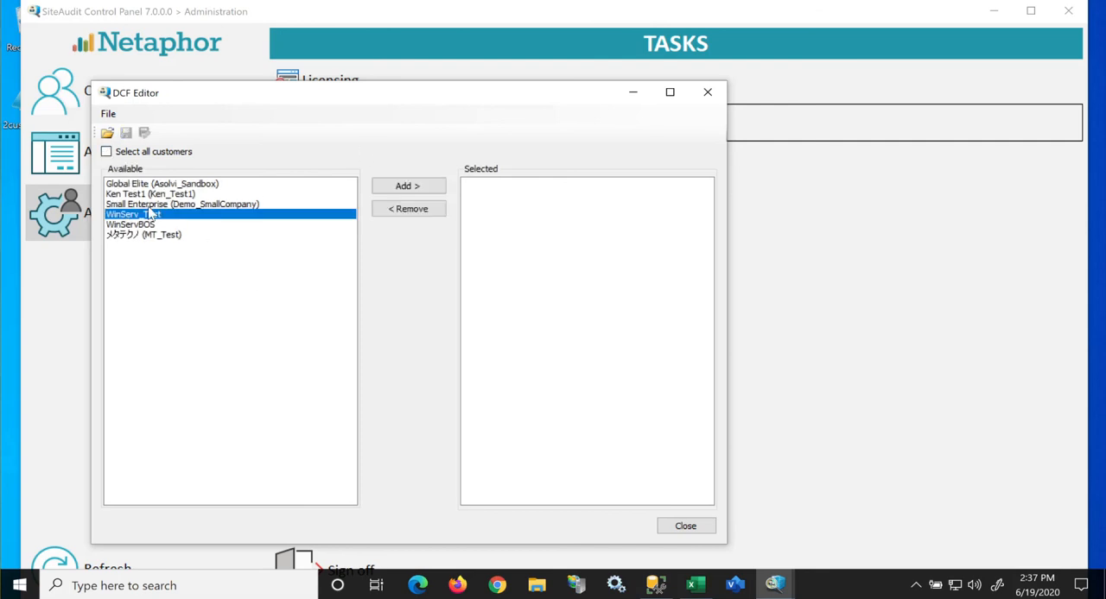
pyautogui.keyDown('ctrl'); pyautogui.click(143, 195); pyautogui.keyUp('ctrl')
pyautogui.keyDown('ctrl'); pyautogui.click(132, 234); pyautogui.keyUp('ctrl')
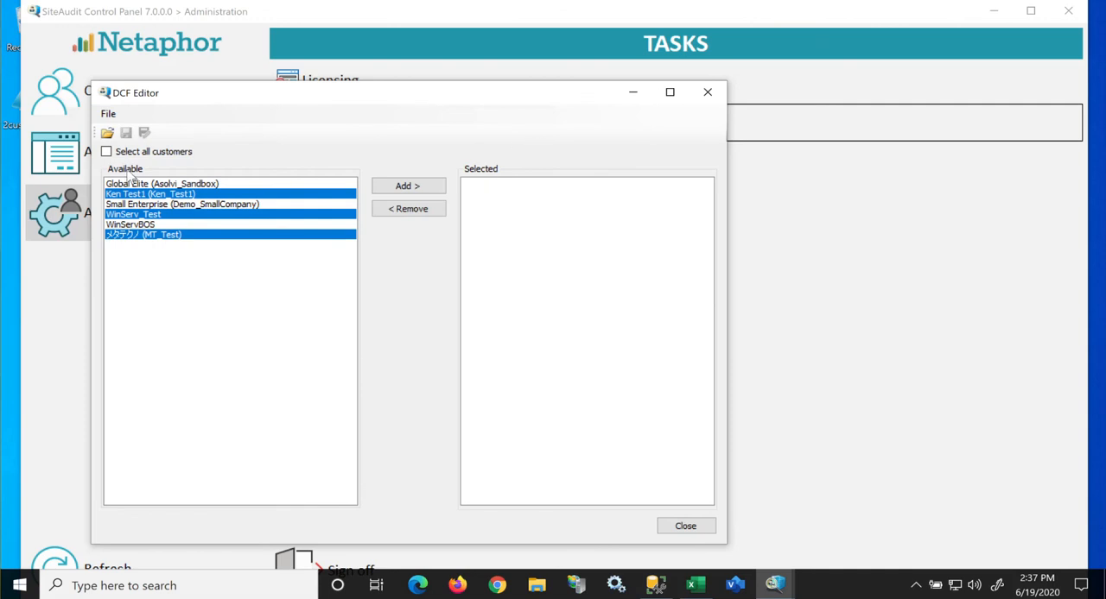
pyautogui.click(107, 152)
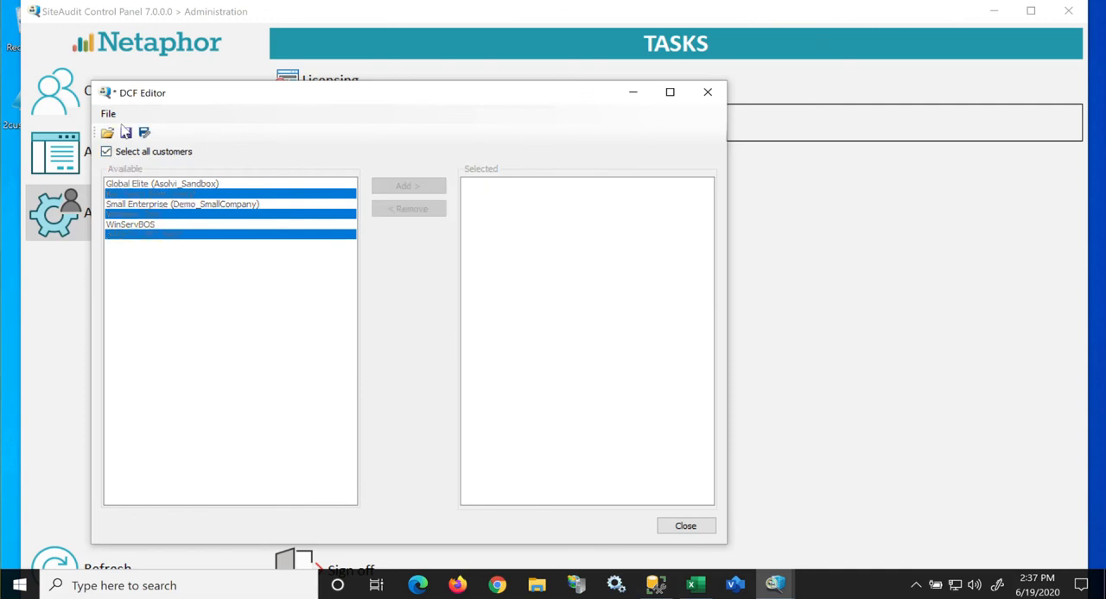
# Step: Save the all-customers DCF file as all.sadcf on the Desktop, close the DCF Editor and minimize the SiteAudit Control Panel
pyautogui.click(125, 132)
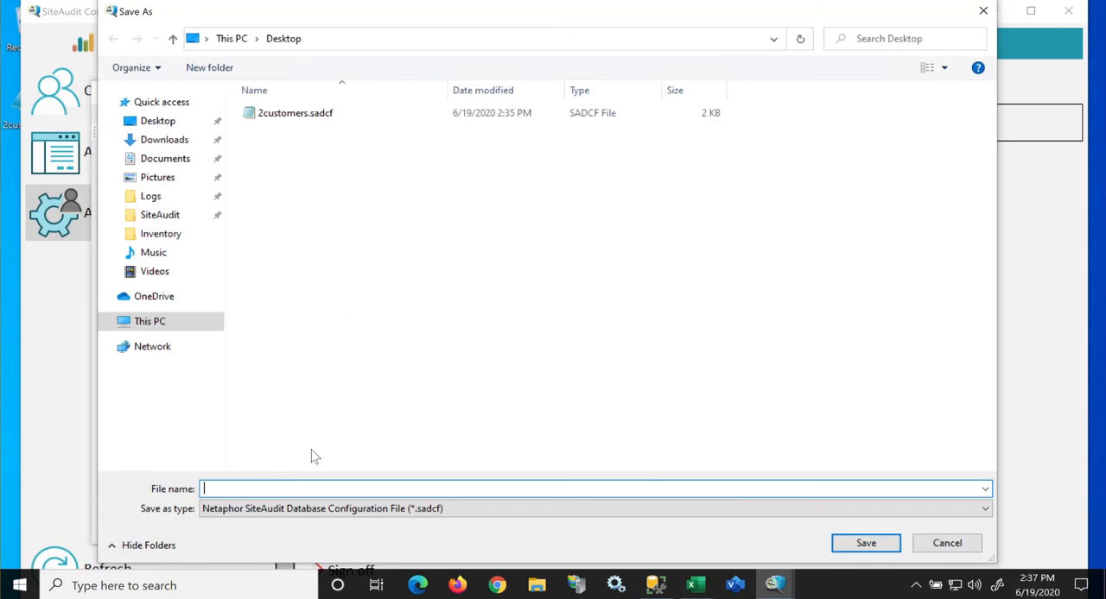
pyautogui.write('all')
pyautogui.click(865, 544)
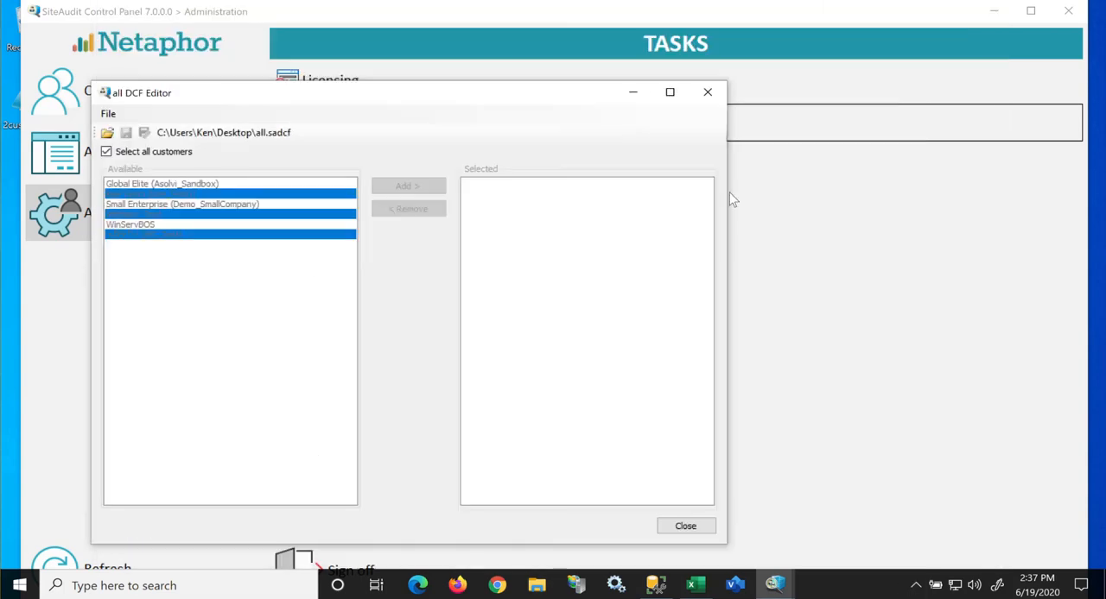
pyautogui.click(697, 526)
pyautogui.click(994, 11)
# Step: Switch to Excel and connect the SiteAudit add-in with the DCF file all.sadcf from the Desktop
pyautogui.click(696, 587)
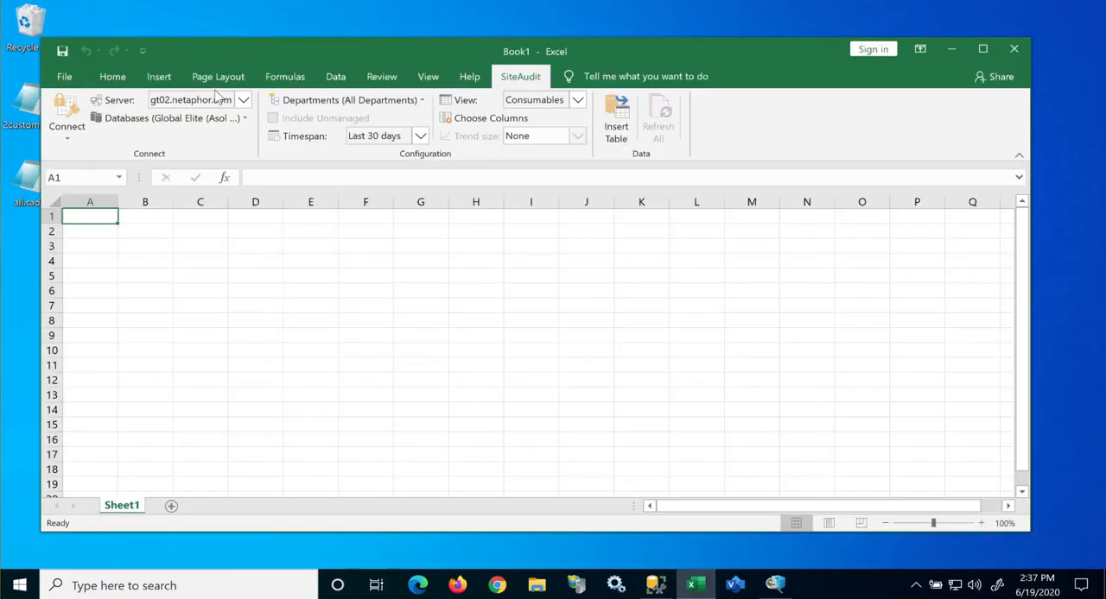
pyautogui.click(63, 137)
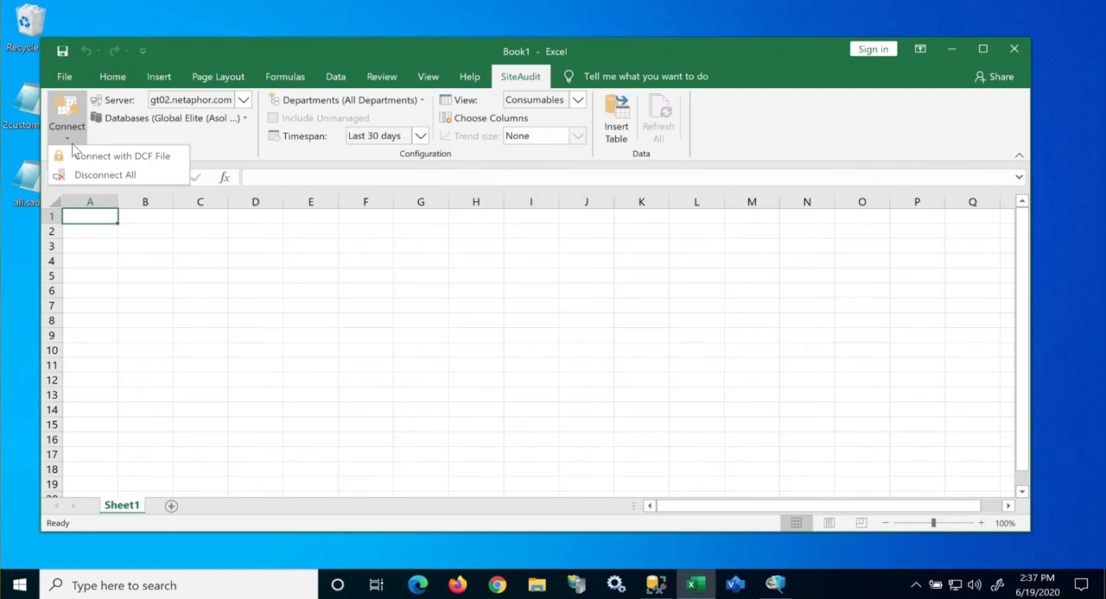
pyautogui.click(85, 157)
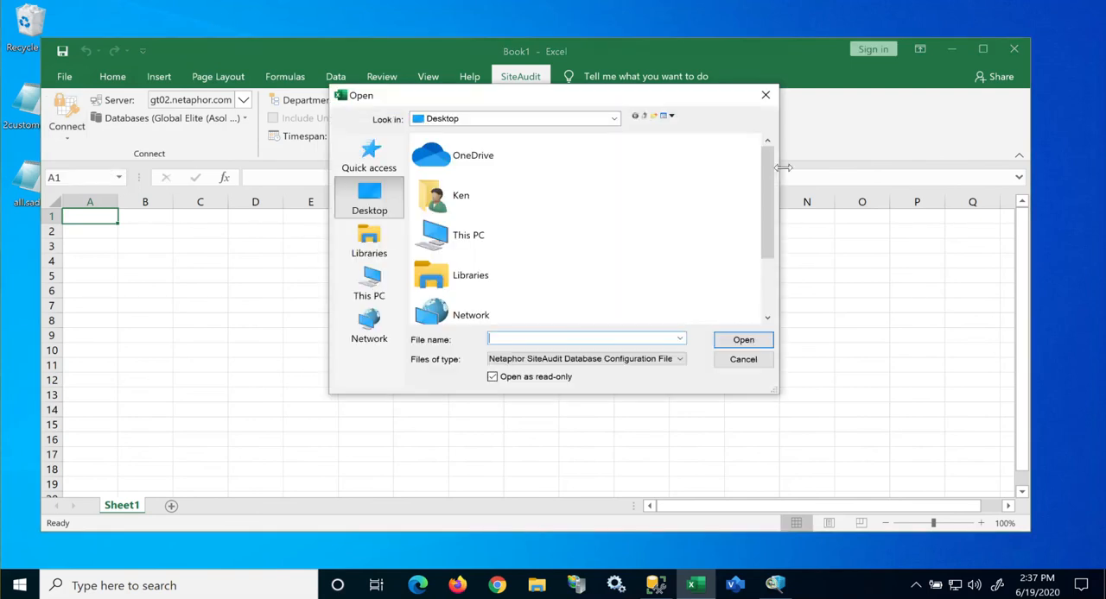
pyautogui.moveTo(769, 184); pyautogui.dragTo(743, 308)
pyautogui.click(473, 298)
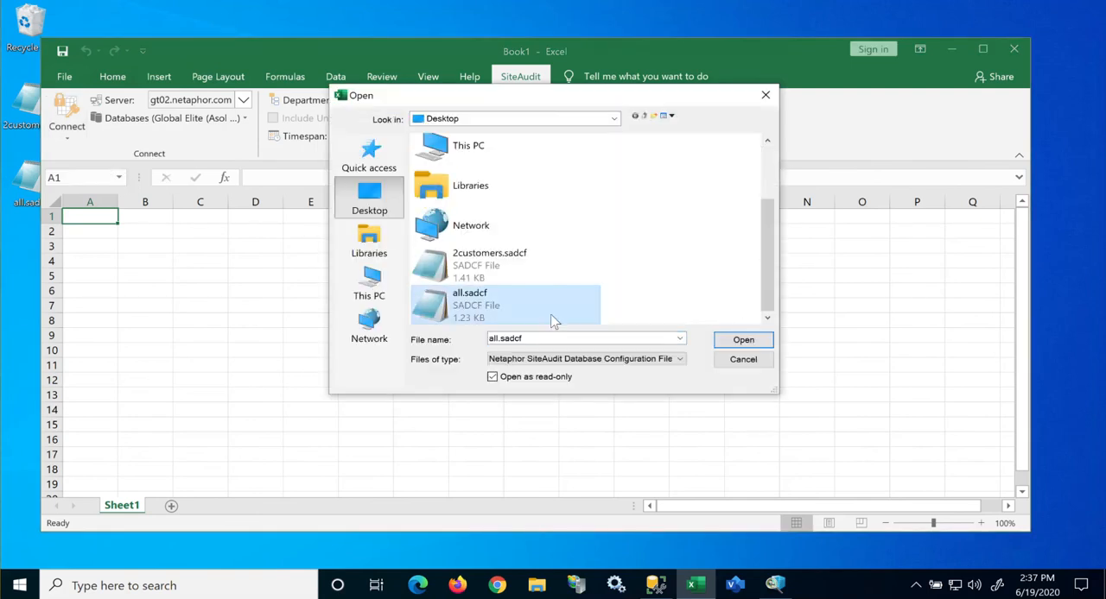
pyautogui.click(764, 342)
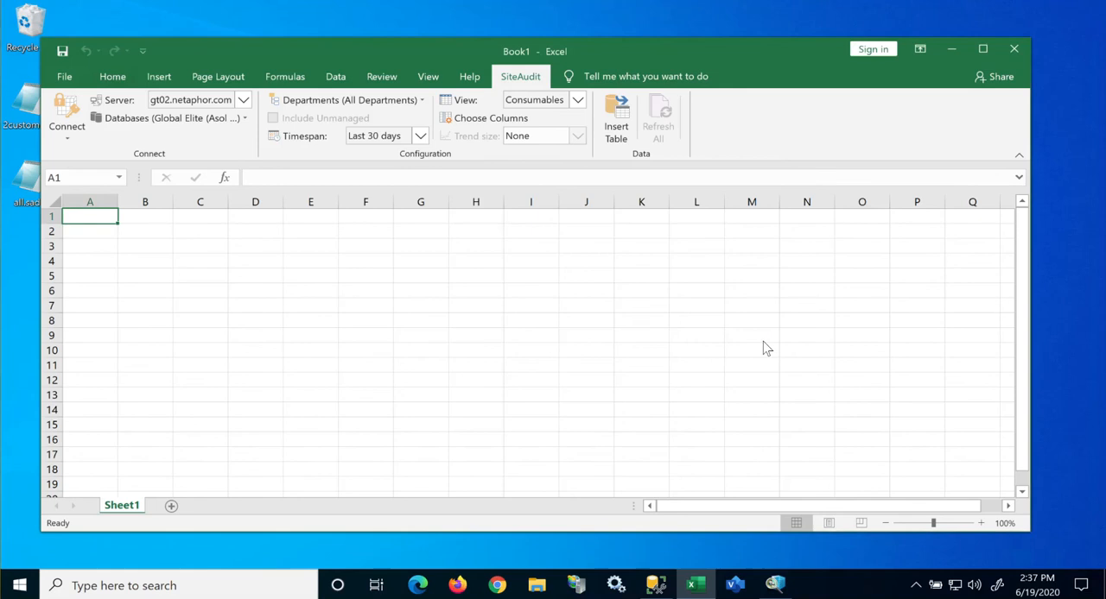
# Step: Review the databases available for selection in the SiteAudit add-in and dismiss the list without changing the selection
pyautogui.click(245, 121)
pyautogui.click(171, 152)
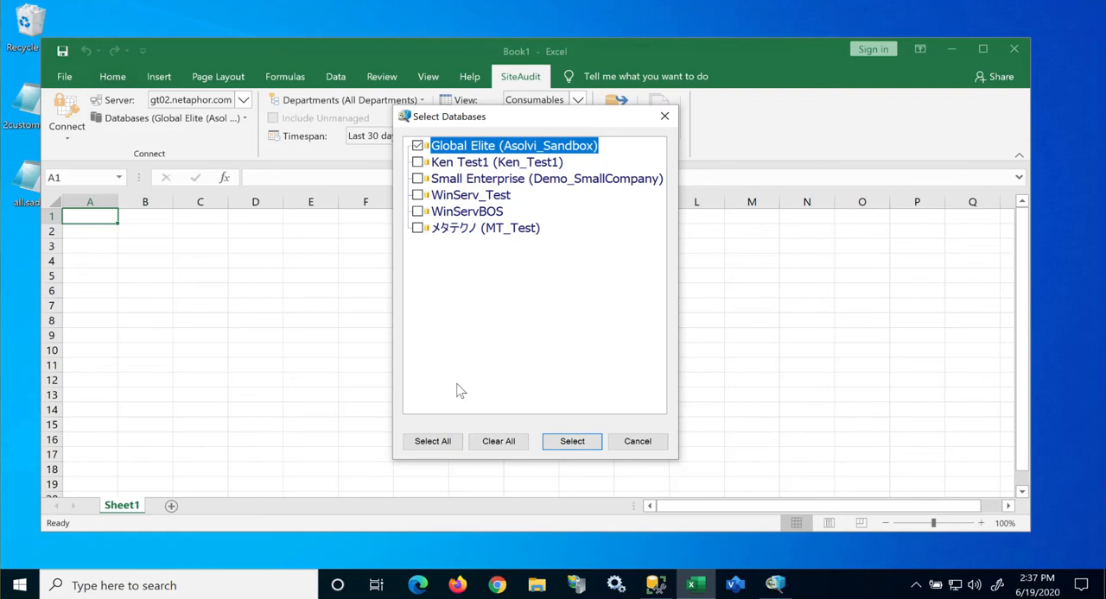
pyautogui.click(660, 119)
# Step: Close the Excel workbook and move the all.sadcf file beside 2customers.sadcf on the Desktop
pyautogui.click(1012, 51)
pyautogui.click(551, 318)
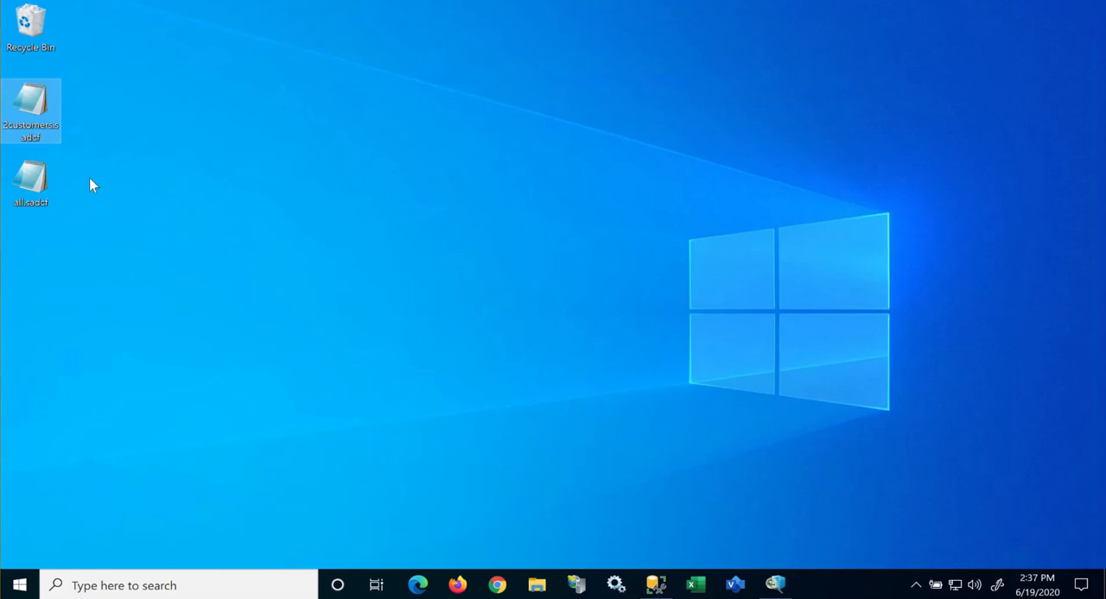
pyautogui.moveTo(59, 179); pyautogui.dragTo(141, 113)
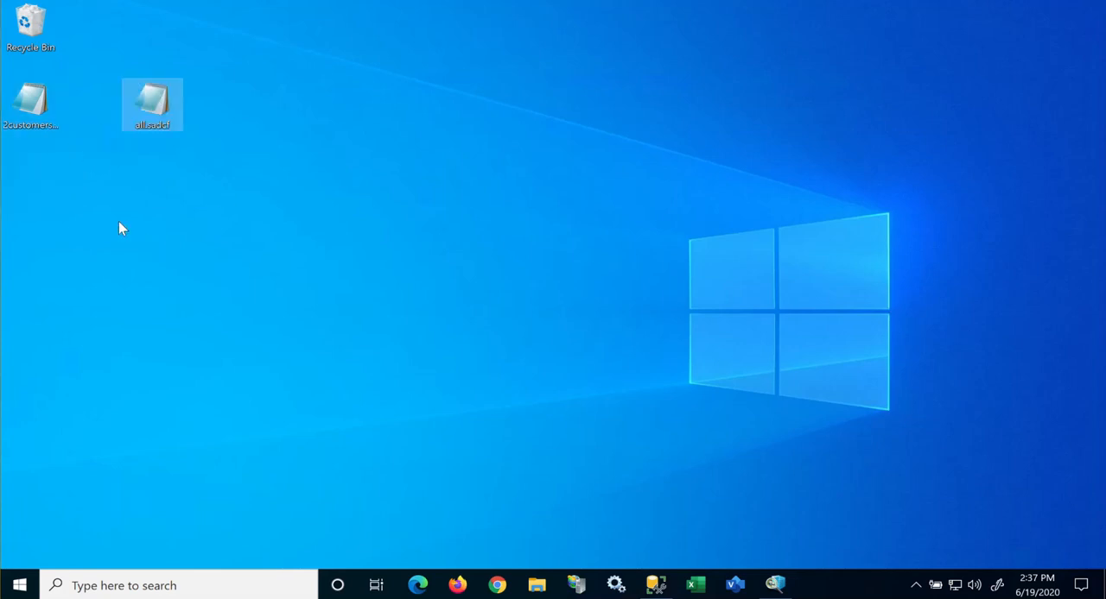